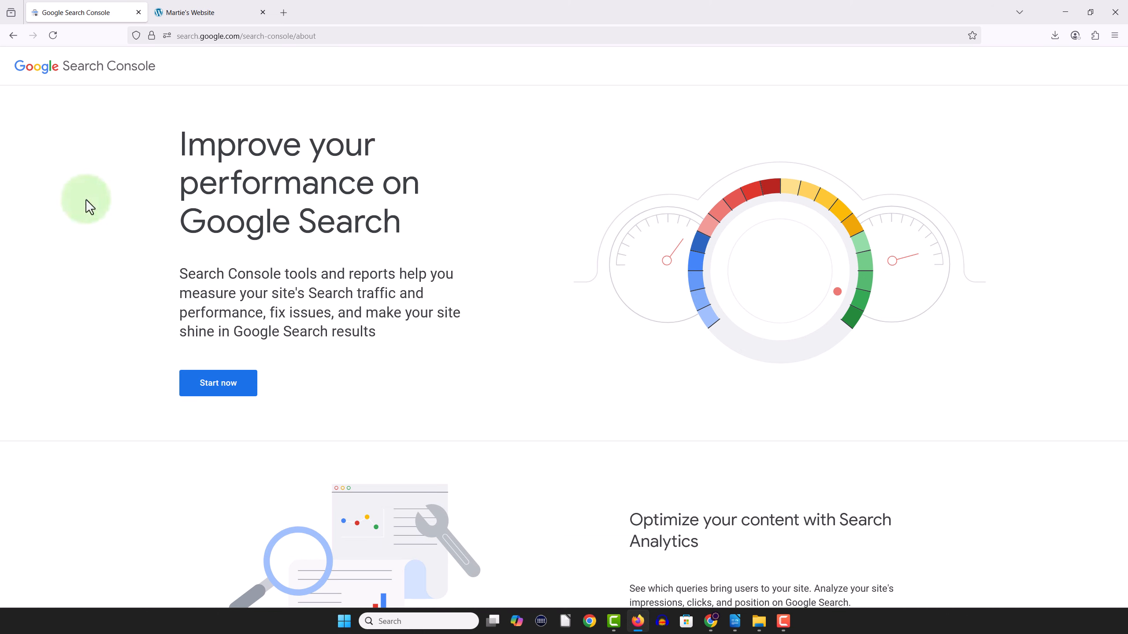
- Start the Search Console setup, and copy the WordPress site's web address
left_click(222, 392)
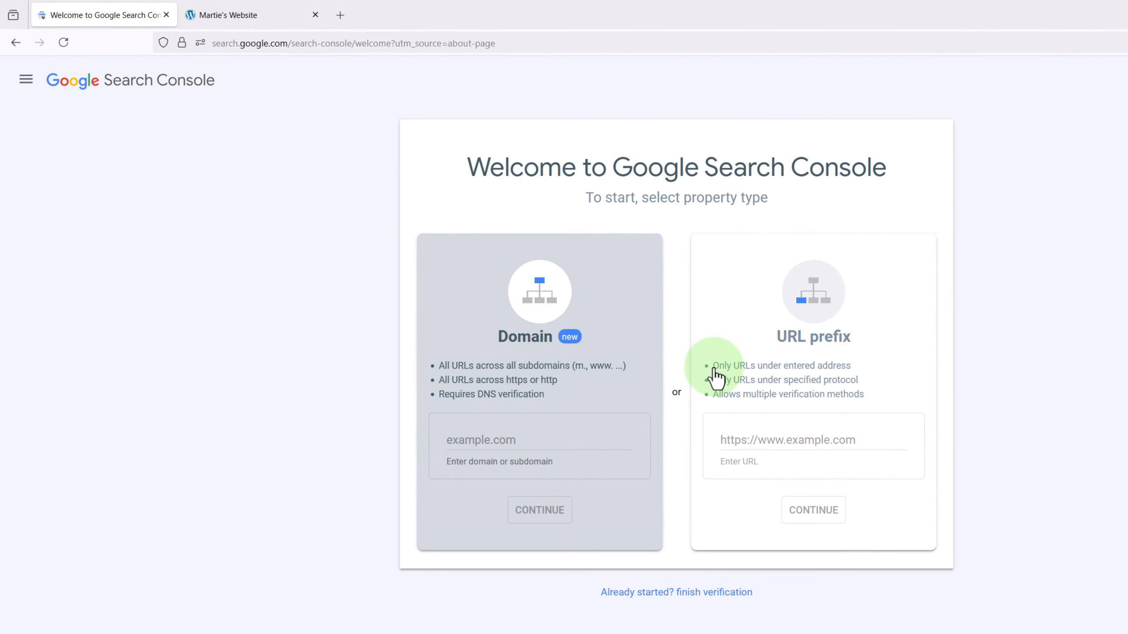
left_click(279, 22)
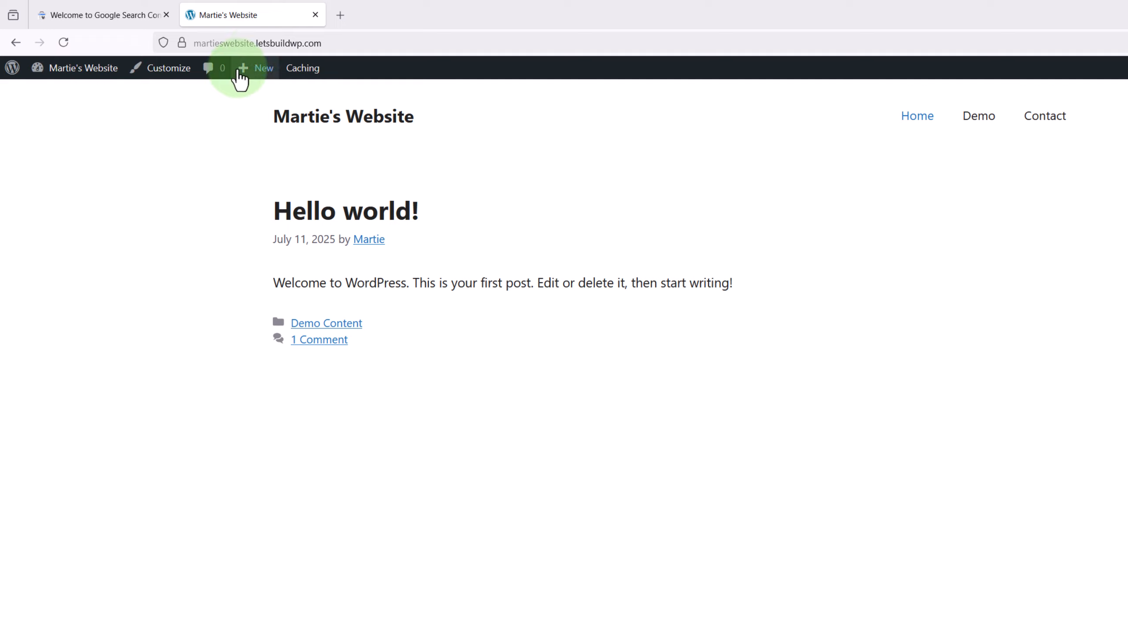
right_click(269, 43)
key("ctrl+c")
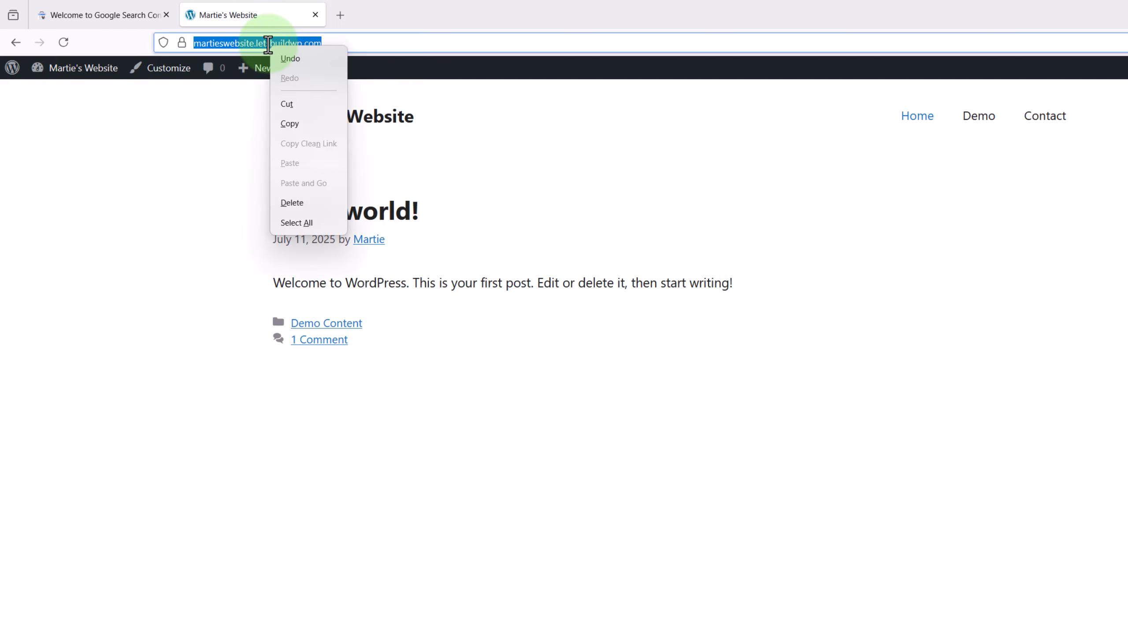
left_click(285, 124)
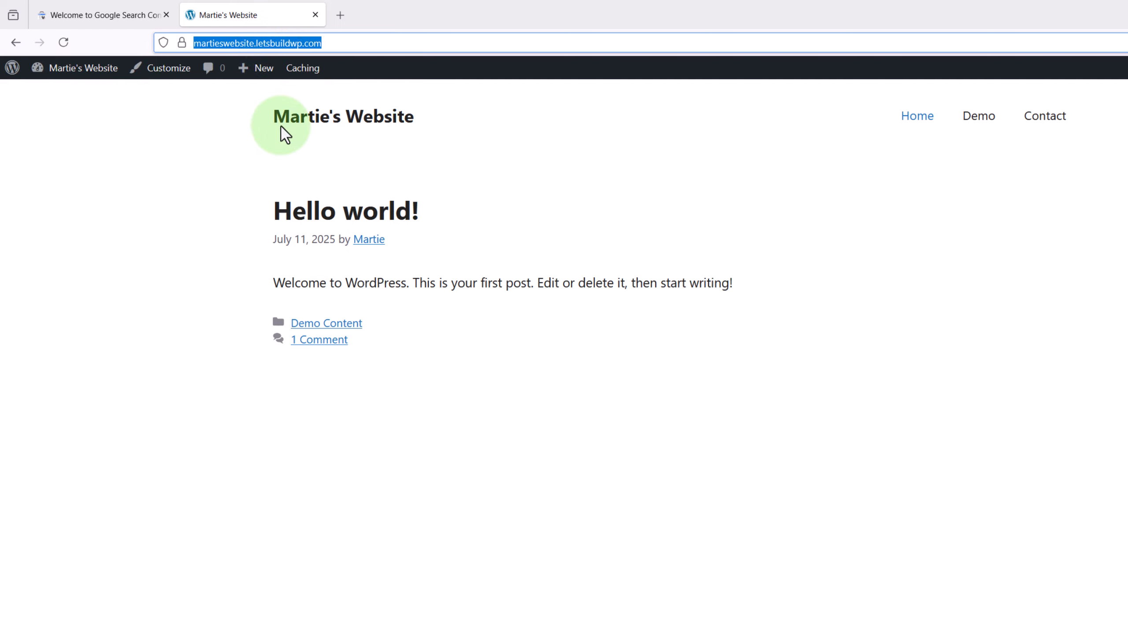
left_click(110, 21)
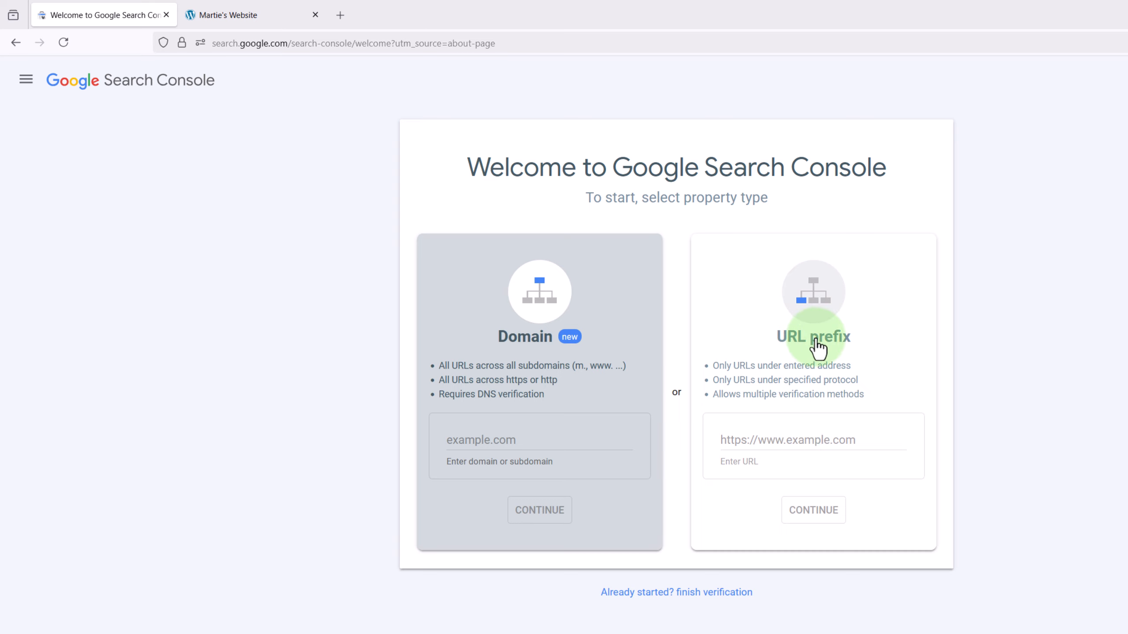
right_click(763, 440)
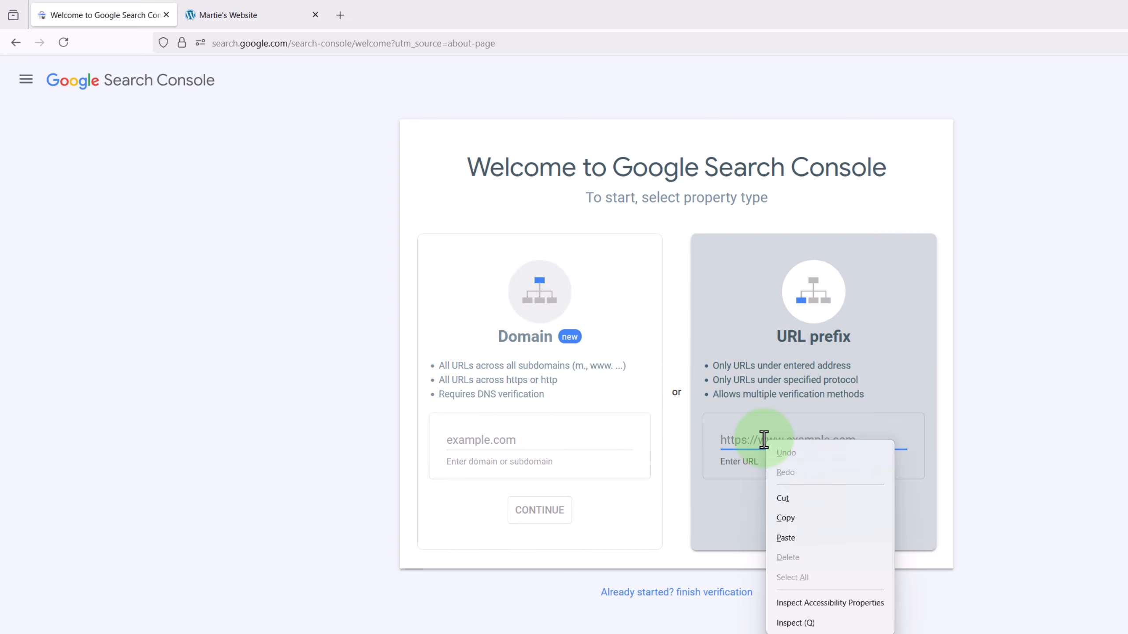
left_click(782, 541)
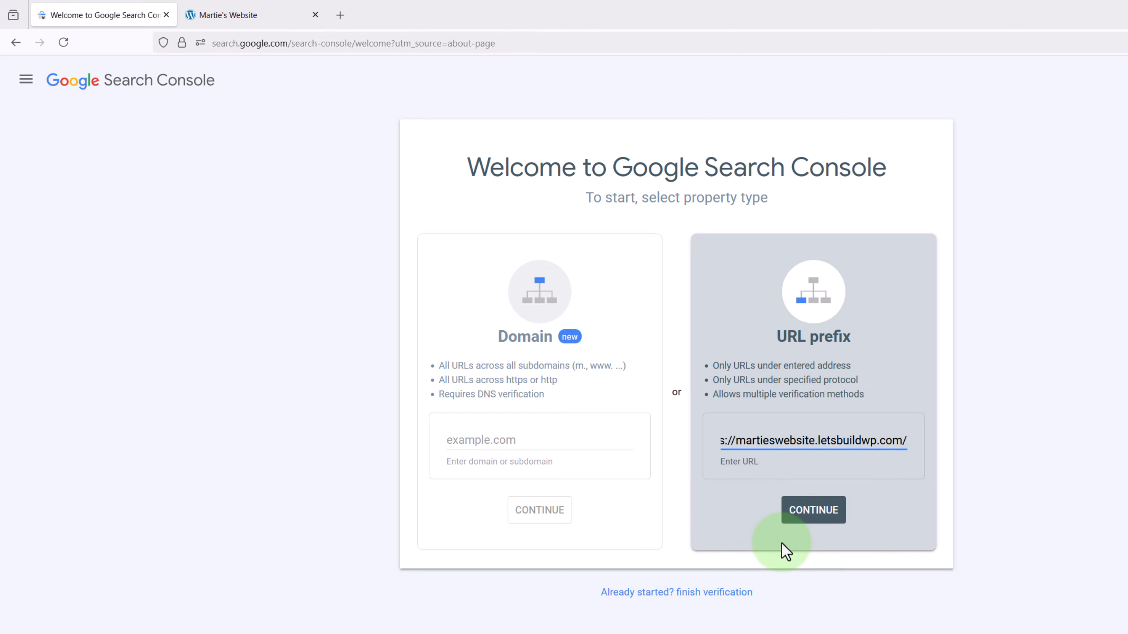
left_click(809, 511)
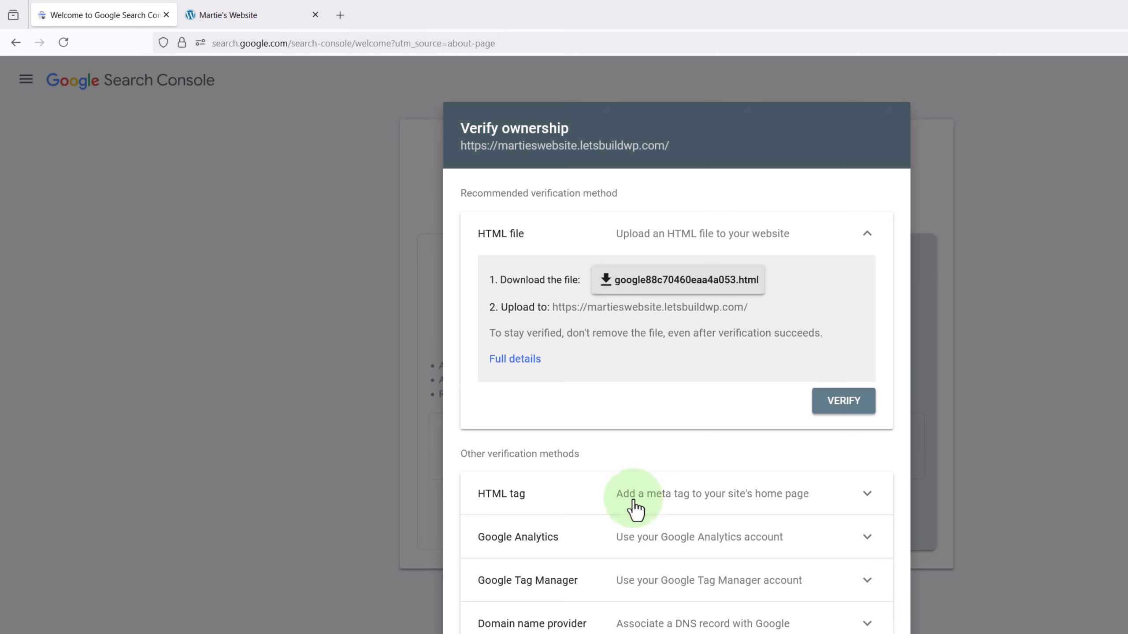
left_click(668, 507)
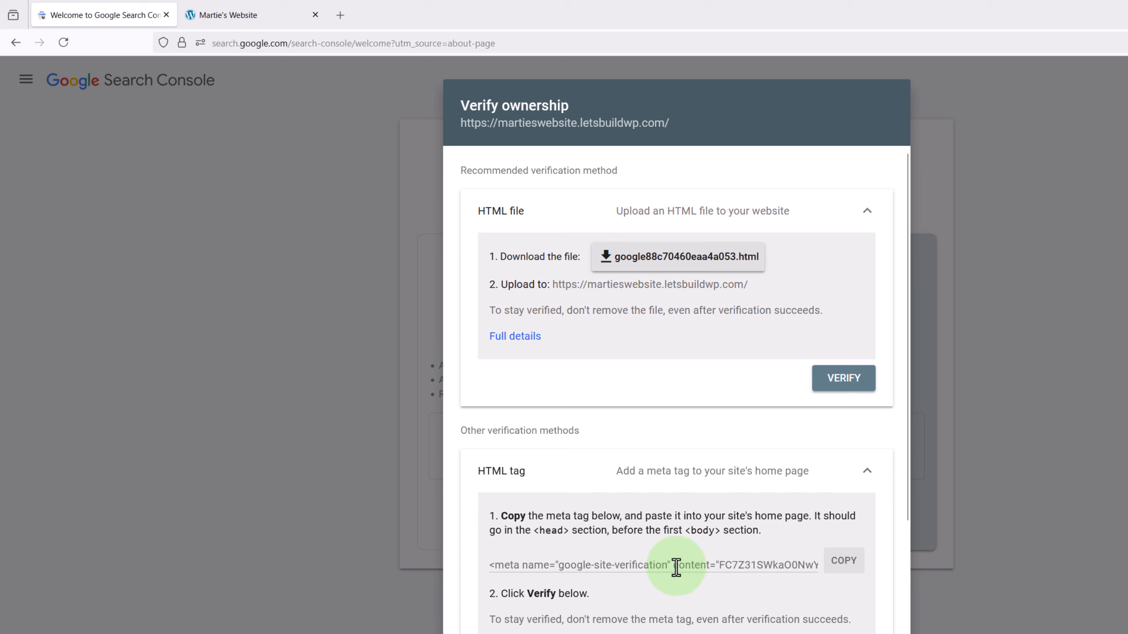
scroll(676, 568, "down", 3)
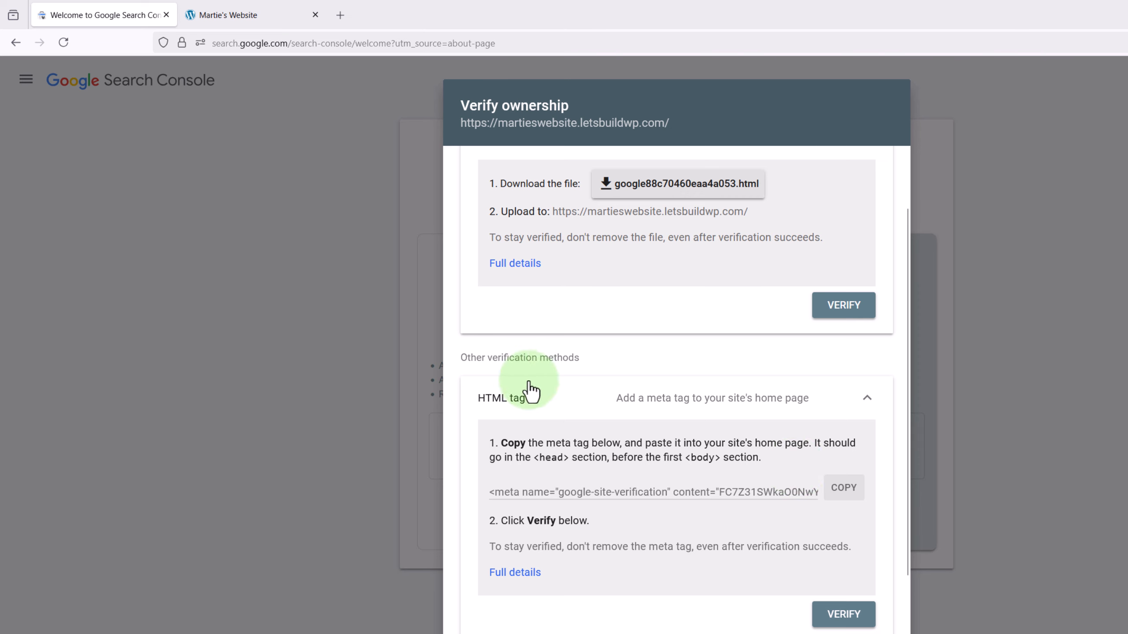
- Switch to the WordPress site and open the Add Plugins page from its dashboard
left_click(270, 21)
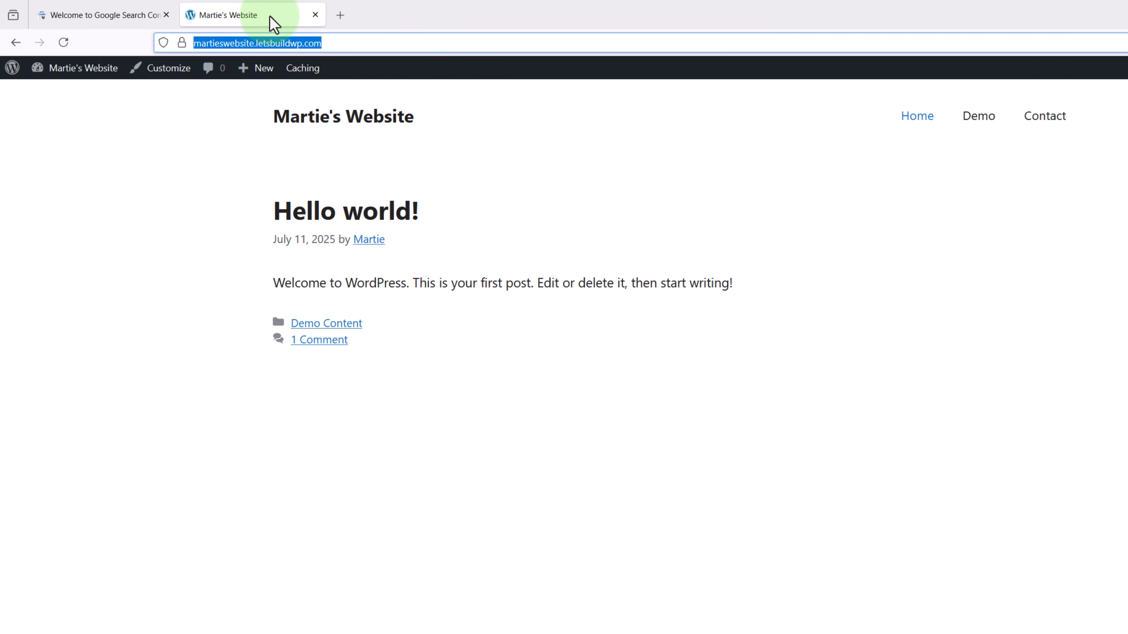
left_click(100, 73)
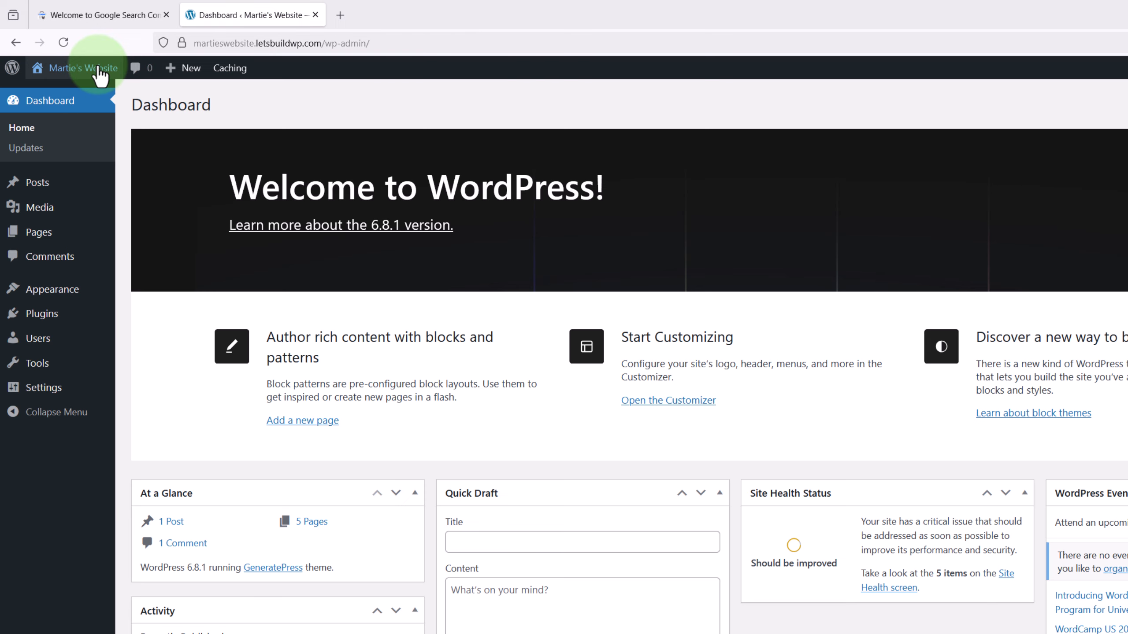
mouse_move(63, 327)
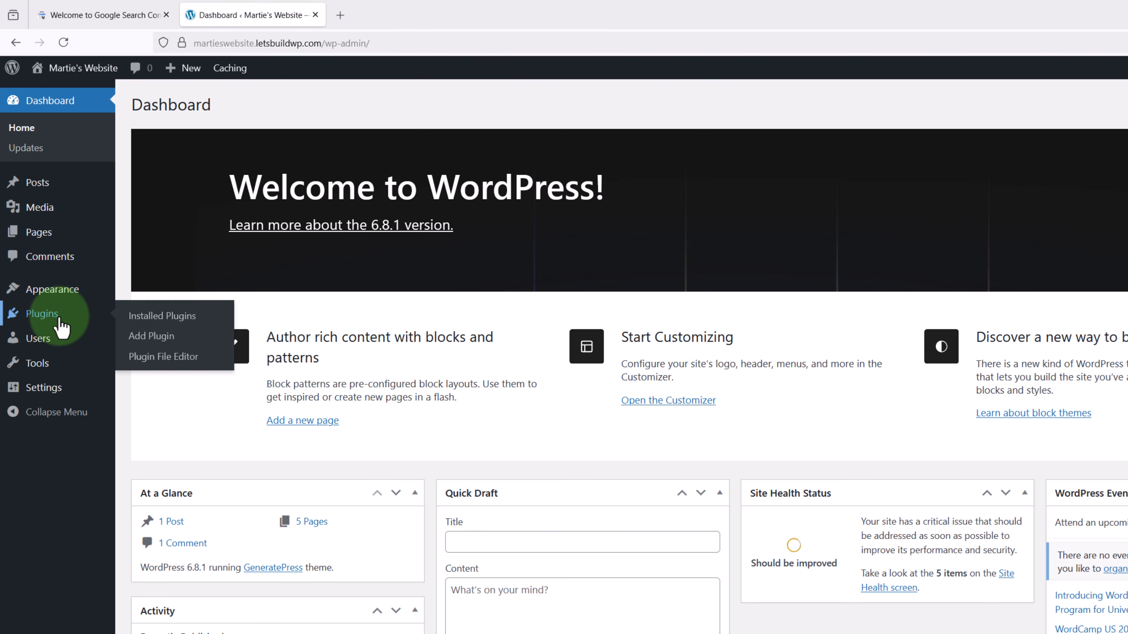
left_click(147, 336)
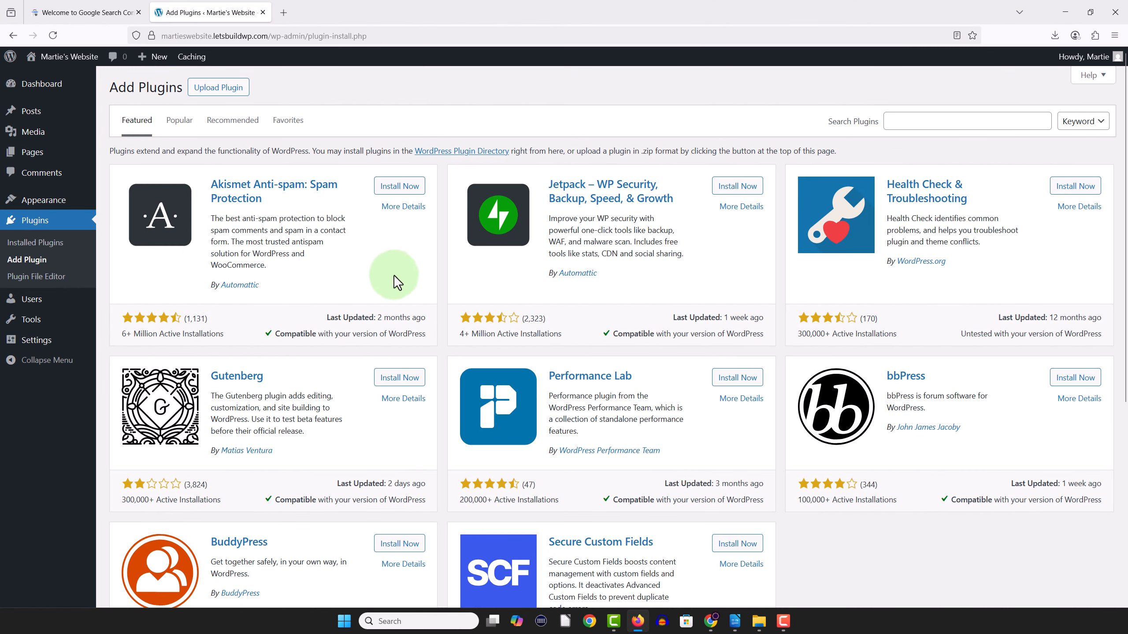
- Search the plugins for "insert headers", and install and activate Insert Headers And Footers
left_click(893, 126)
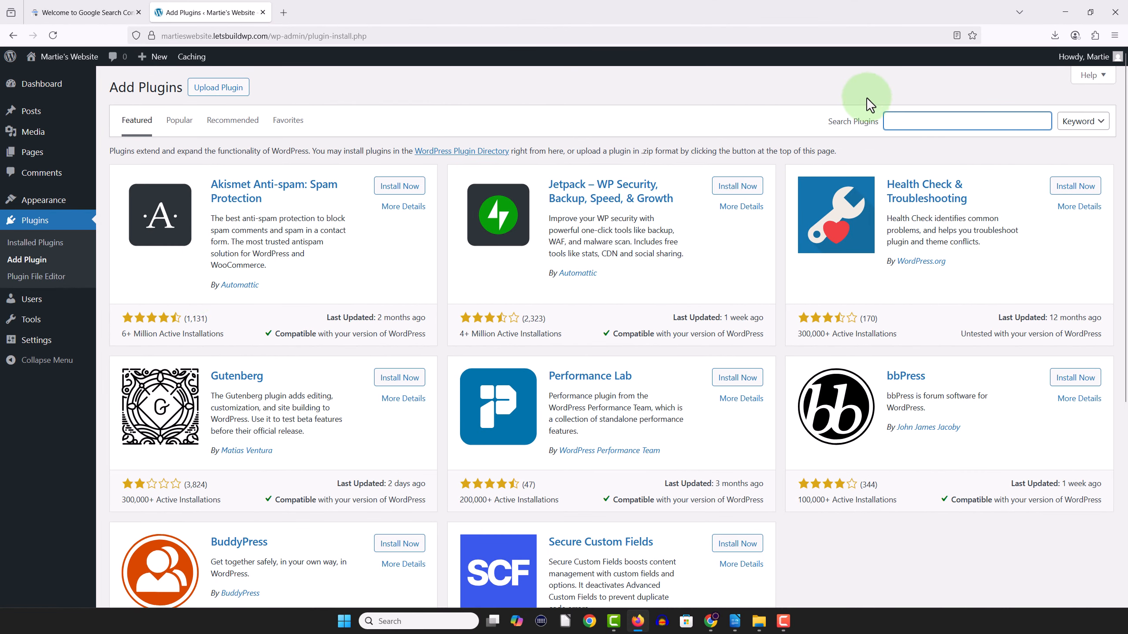
type("insert he")
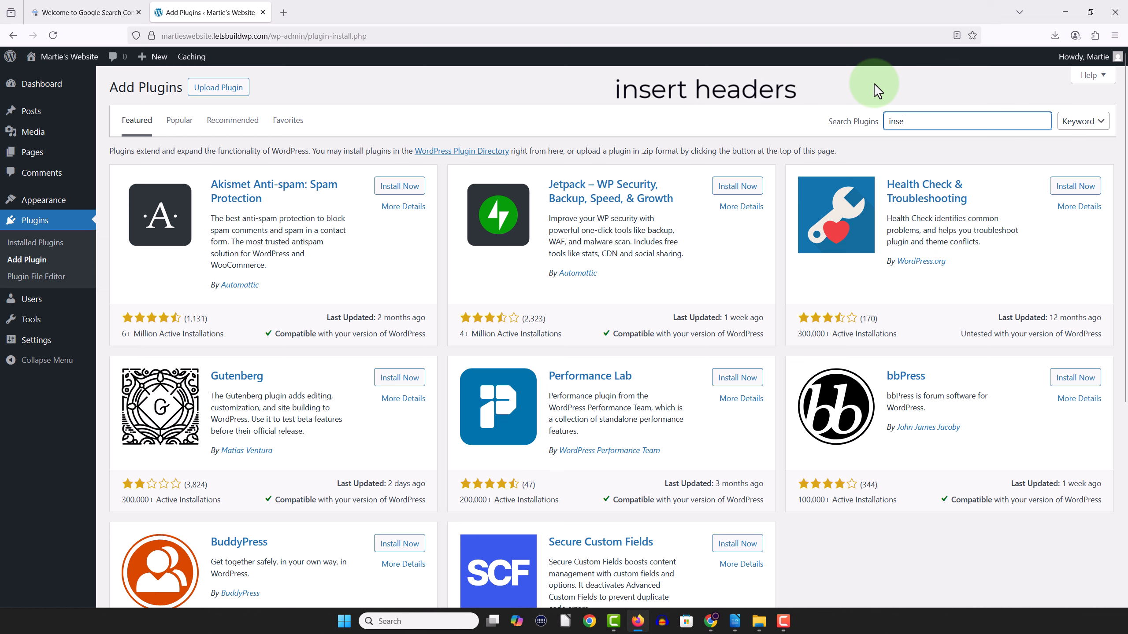
type("aders")
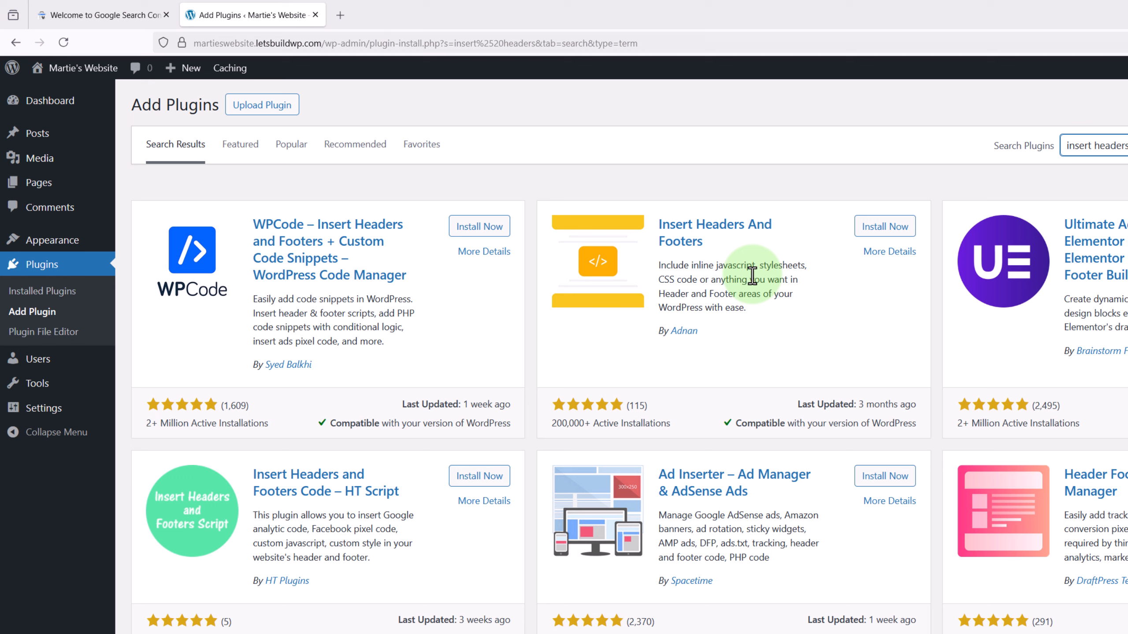
left_click(866, 226)
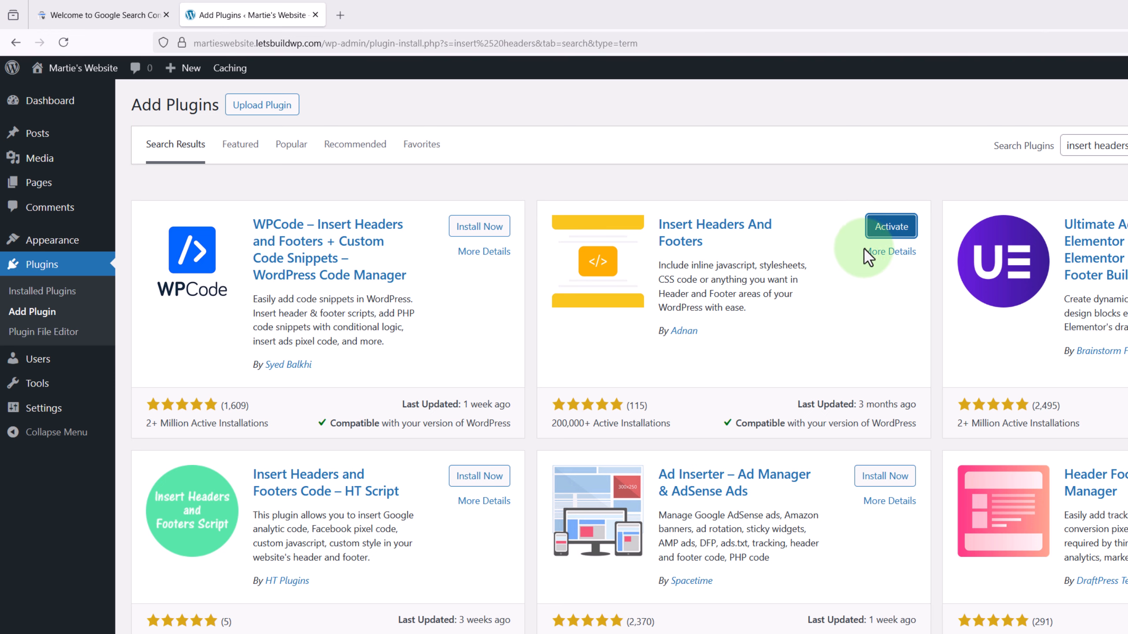
left_click(888, 227)
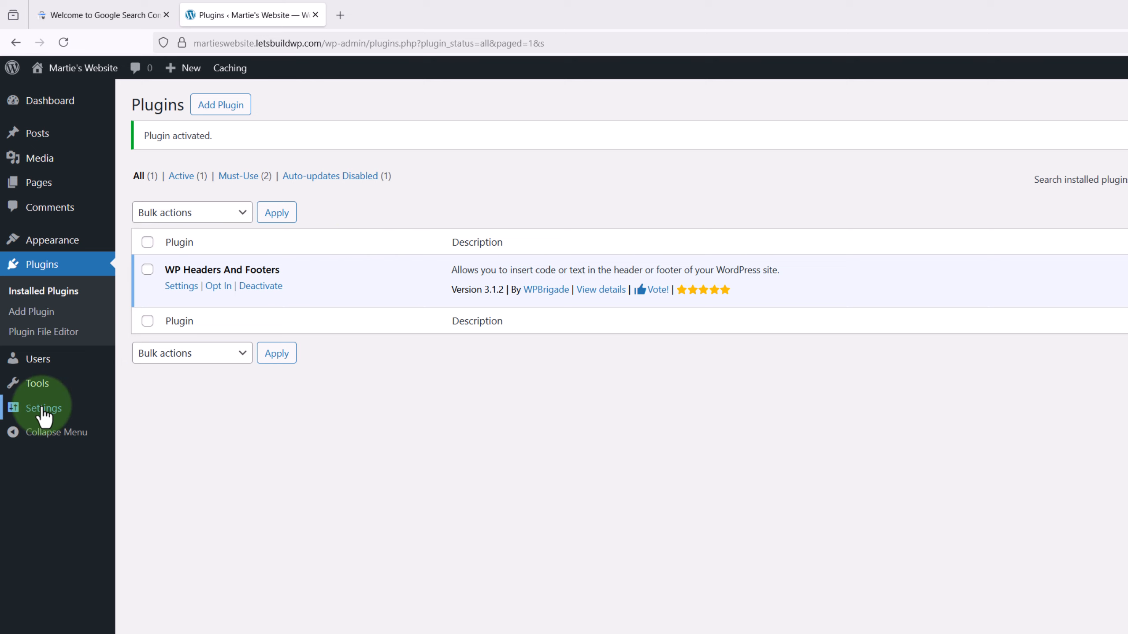
- Open the WP Headers and Footers settings page and review its header, body and footer script fields
mouse_move(43, 411)
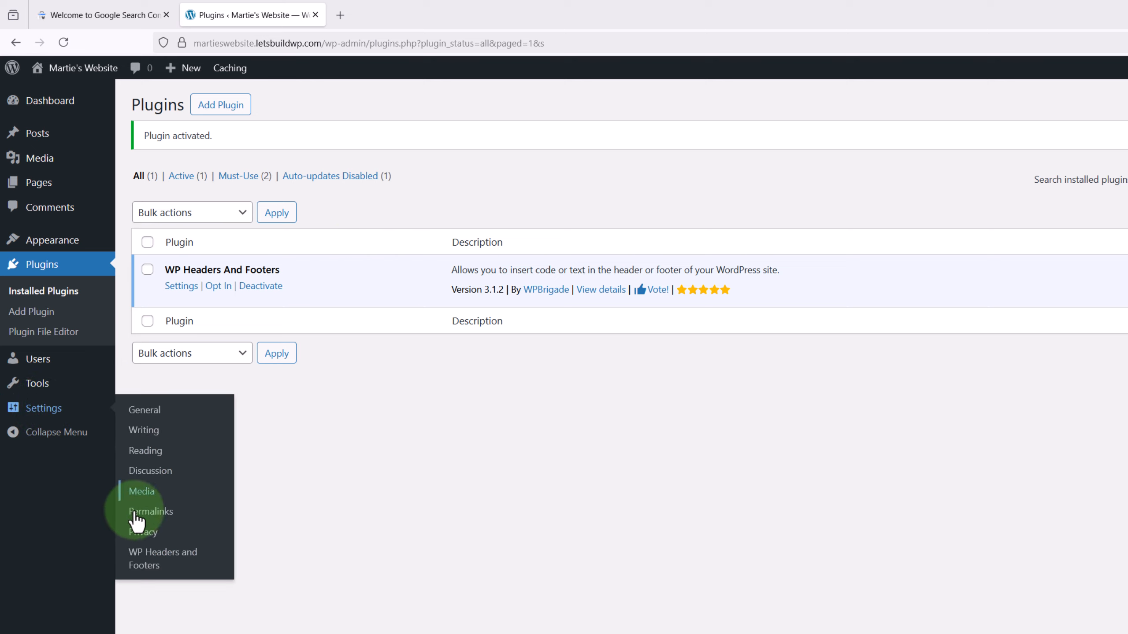
left_click(141, 560)
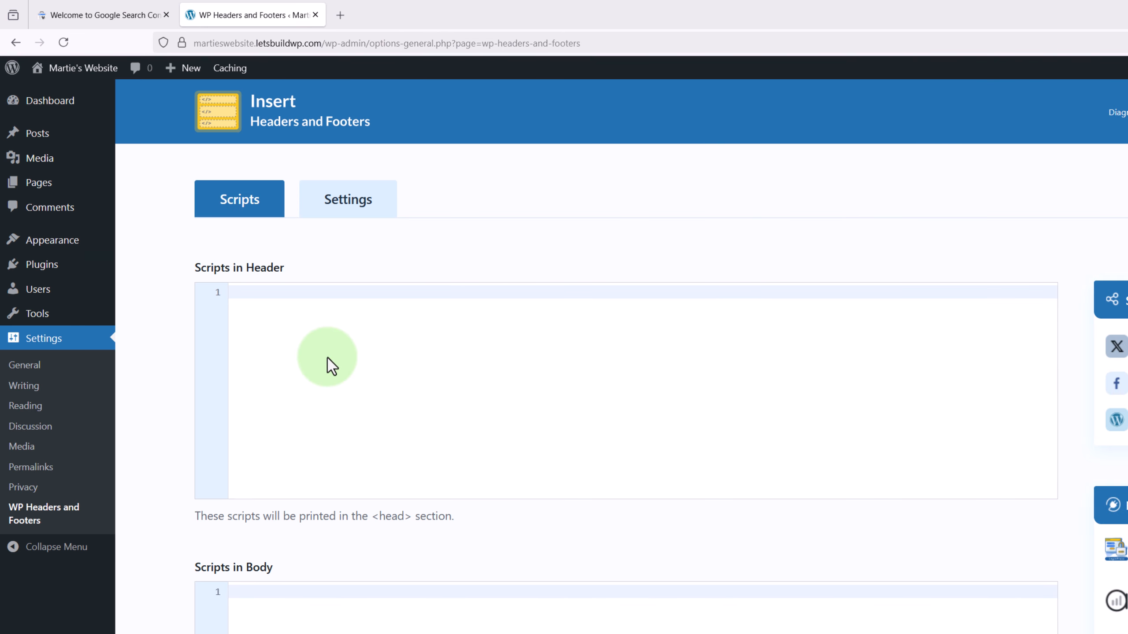
scroll(331, 366, "down", 10)
scroll(331, 367, "up", 6)
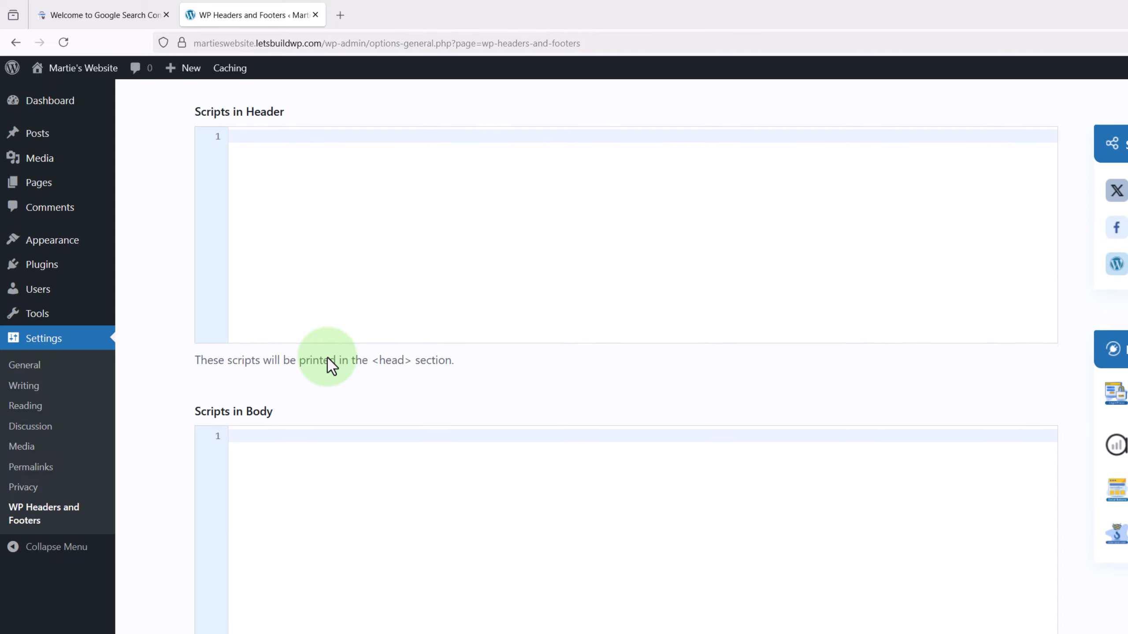
scroll(331, 367, "up", 2)
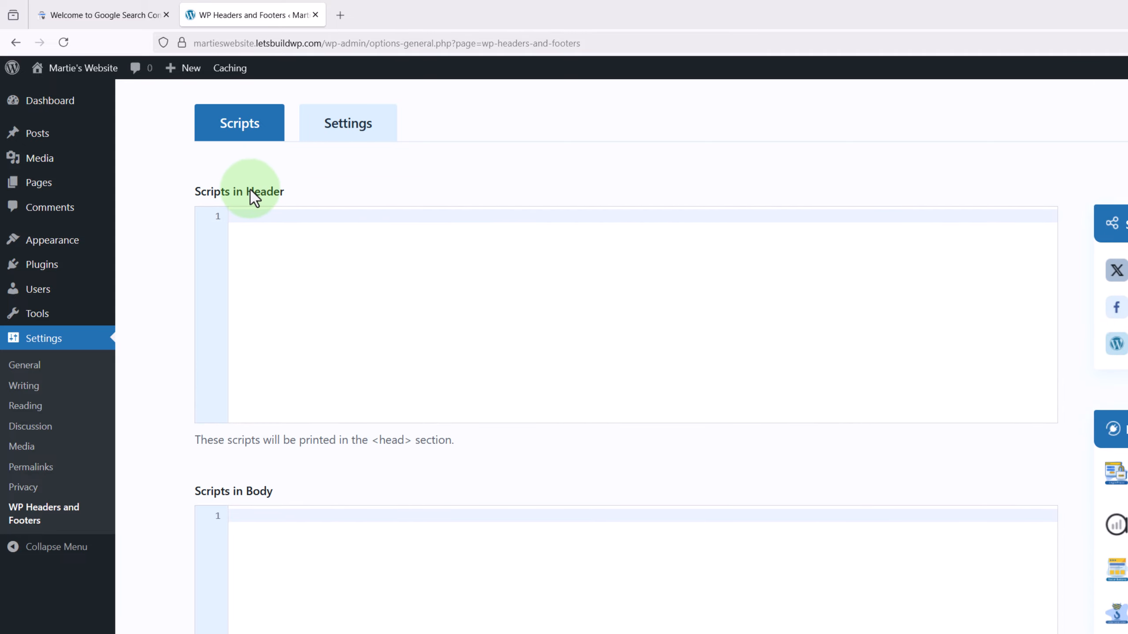
scroll(251, 196, "down", 7)
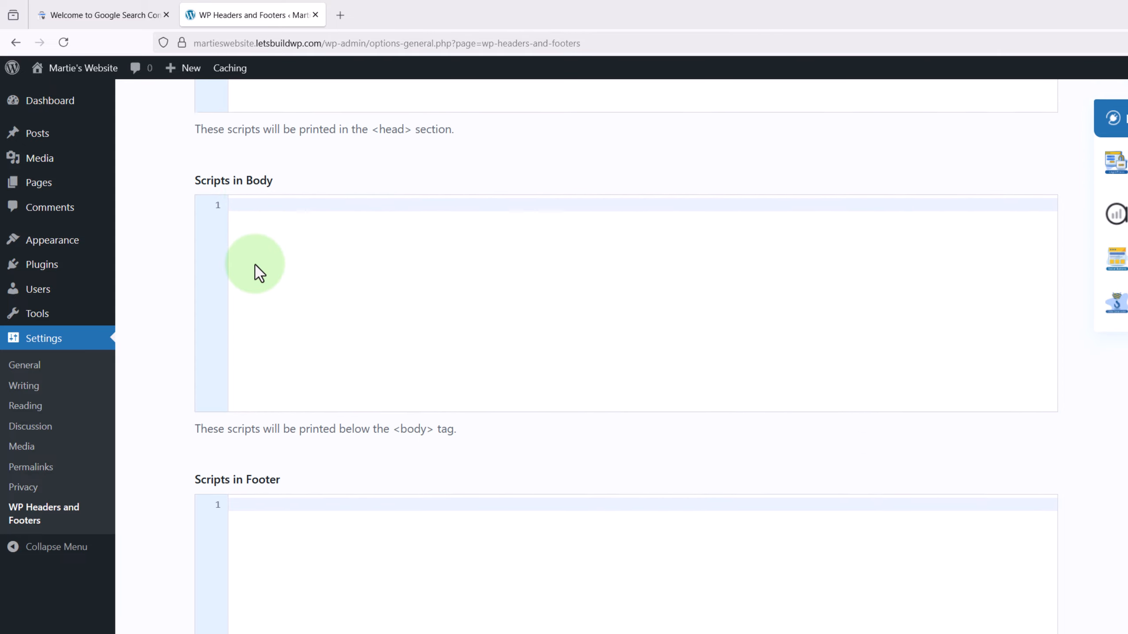
scroll(256, 266, "down", 3)
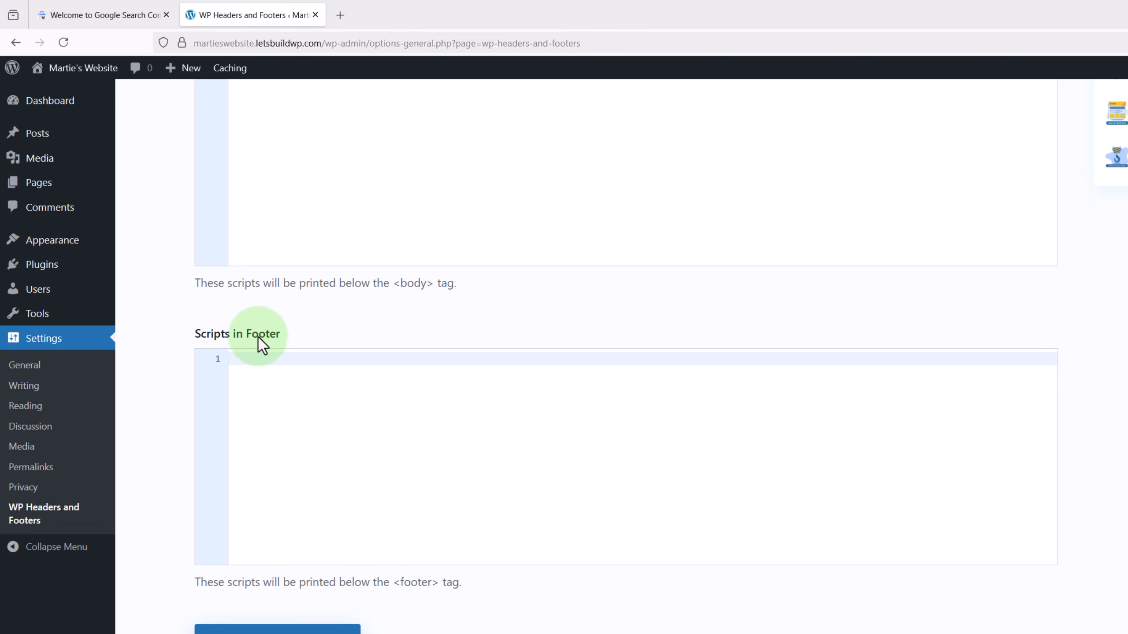
scroll(258, 337, "up", 10)
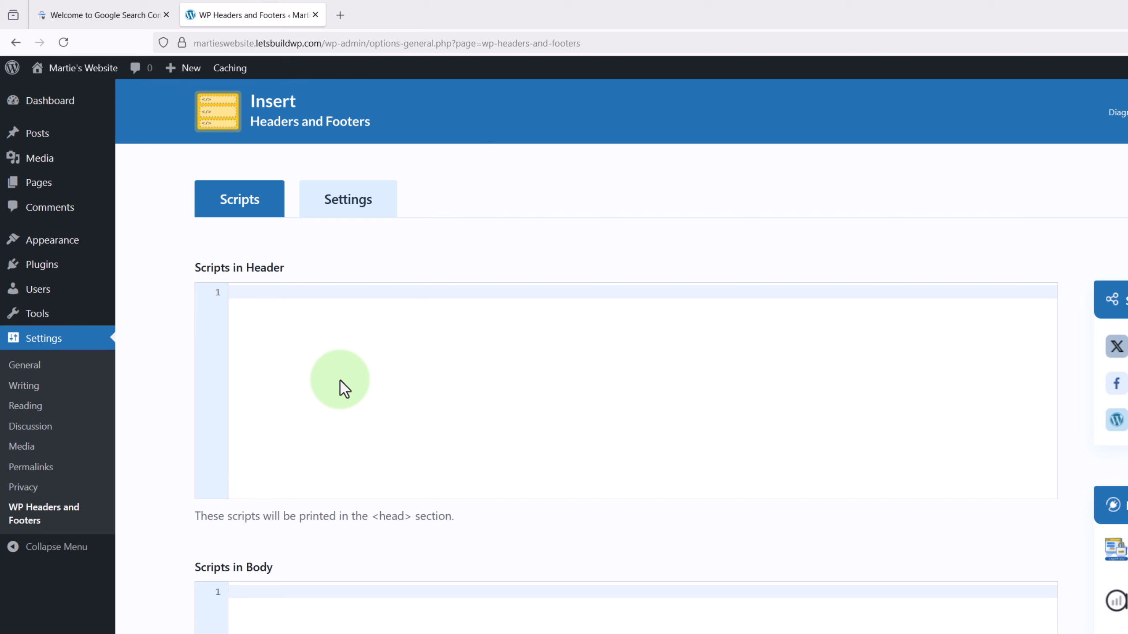
- Paste the google-site-verification meta tag from Search Console into the Scripts in Header field and save the changes
left_click(103, 15)
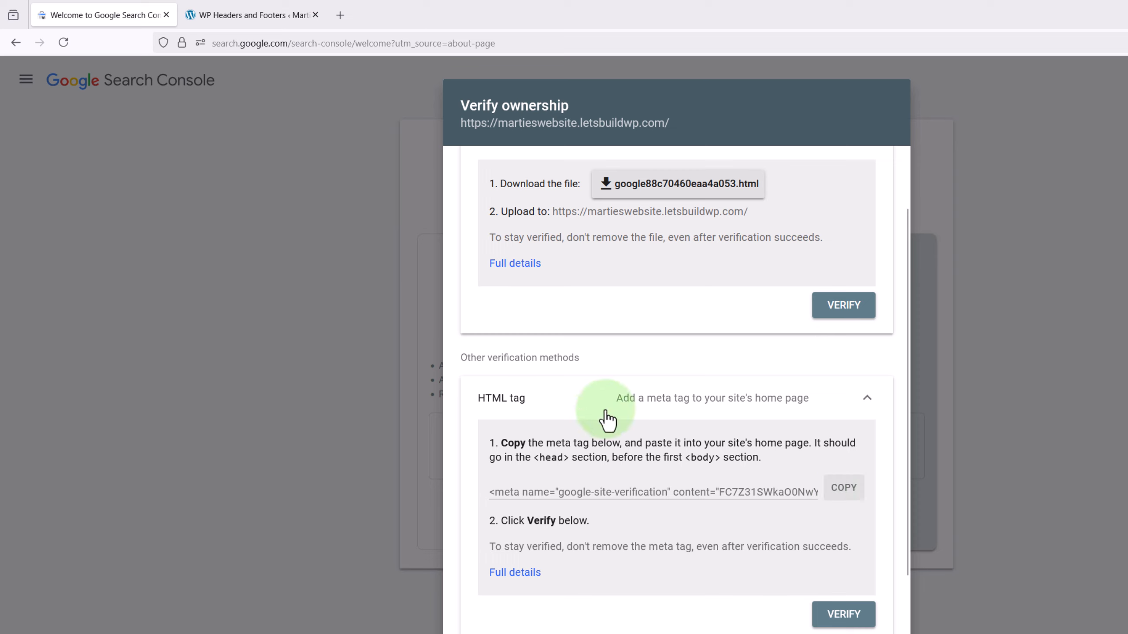
left_click(278, 18)
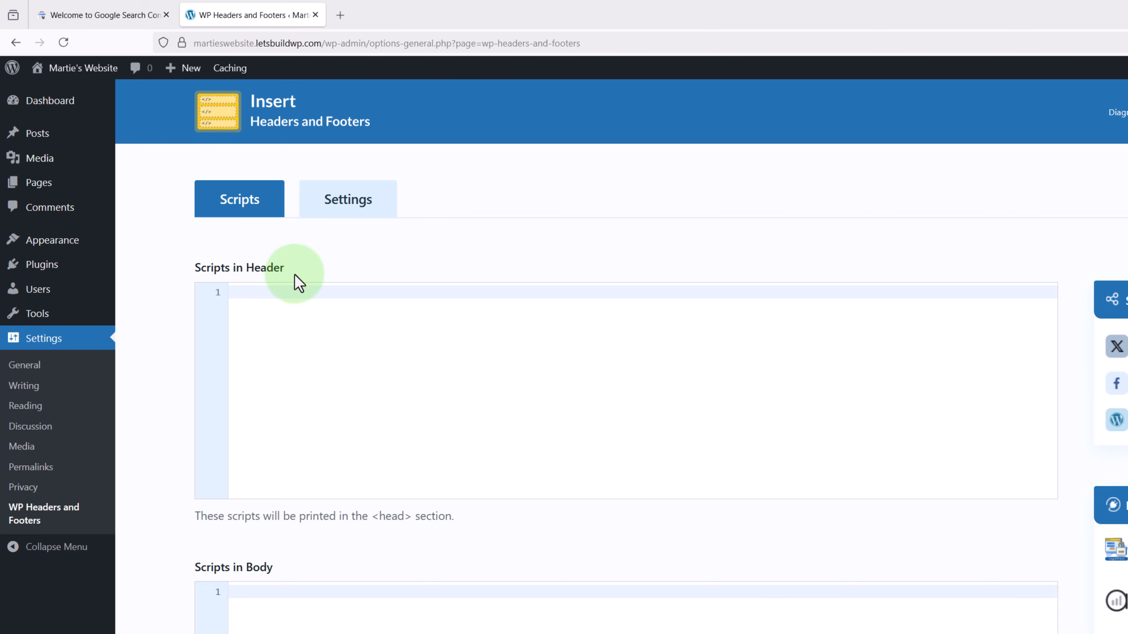
right_click(310, 296)
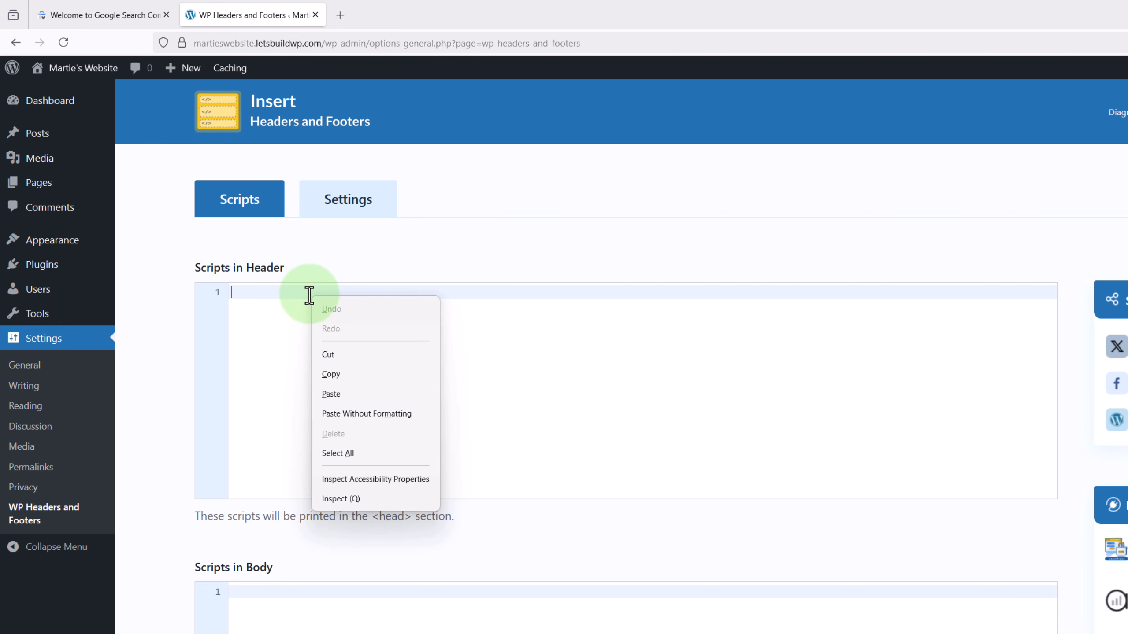
left_click(360, 394)
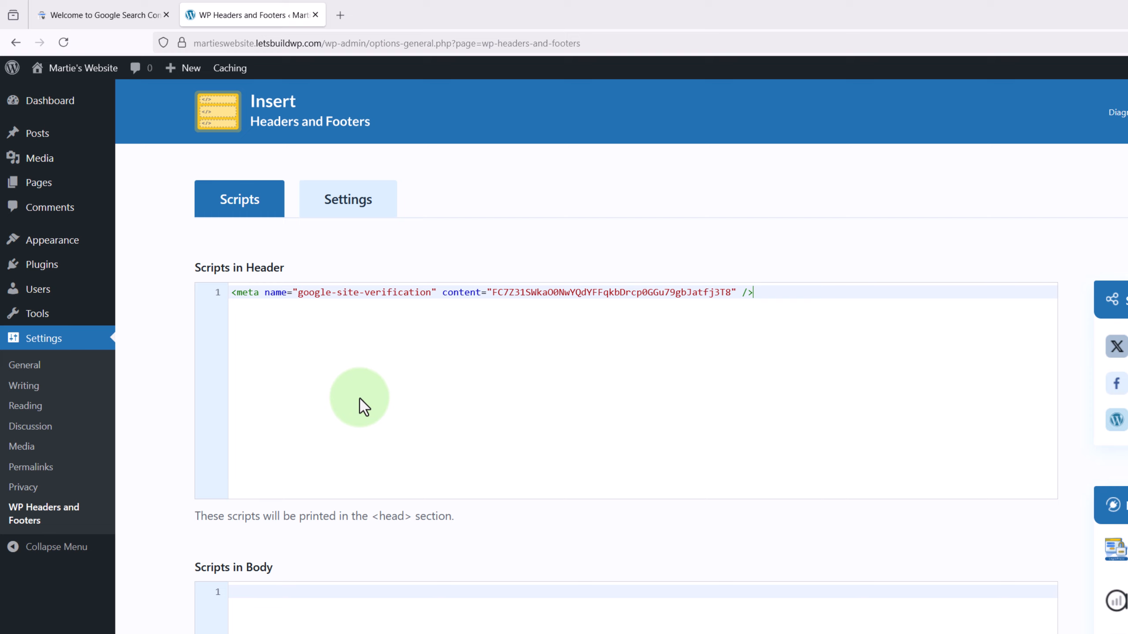
scroll(335, 376, "down", 5)
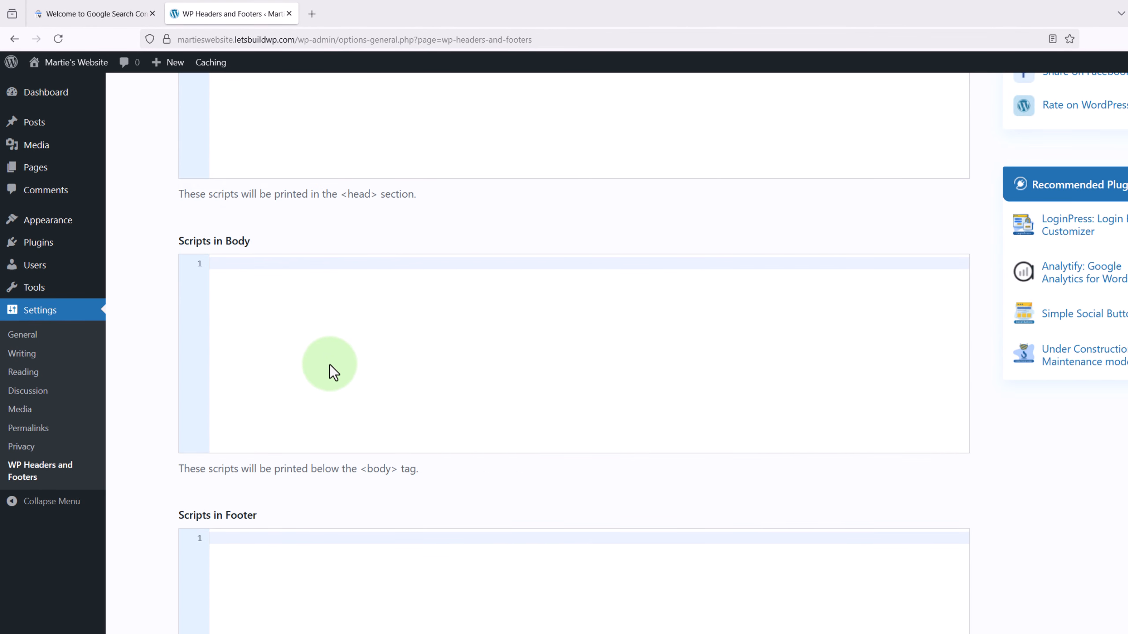
scroll(329, 365, "down", 5)
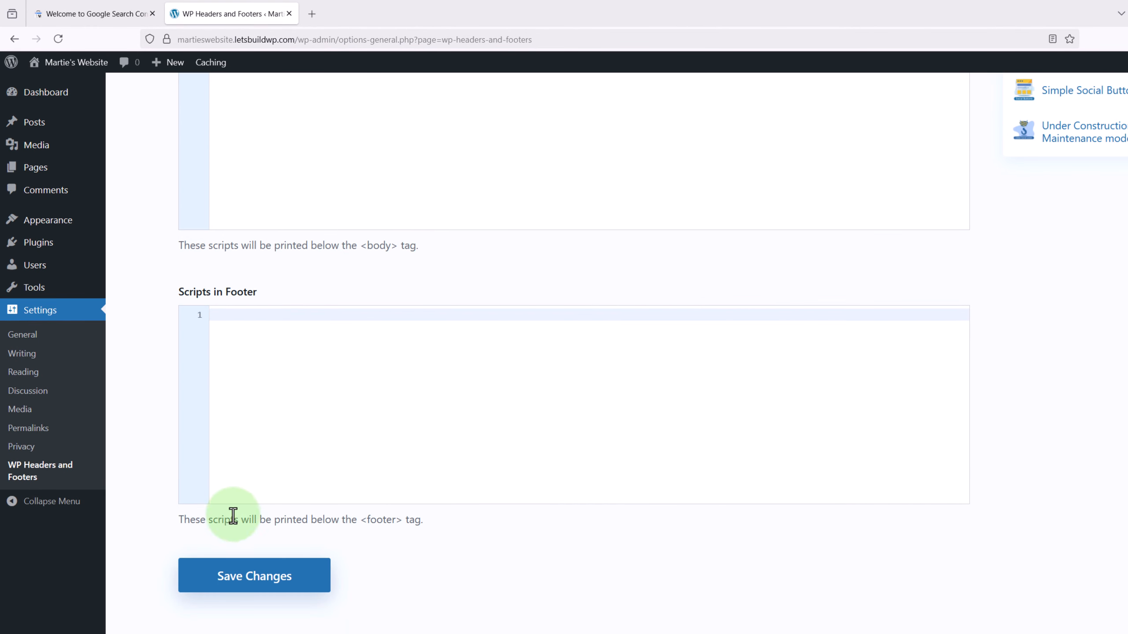
left_click(243, 585)
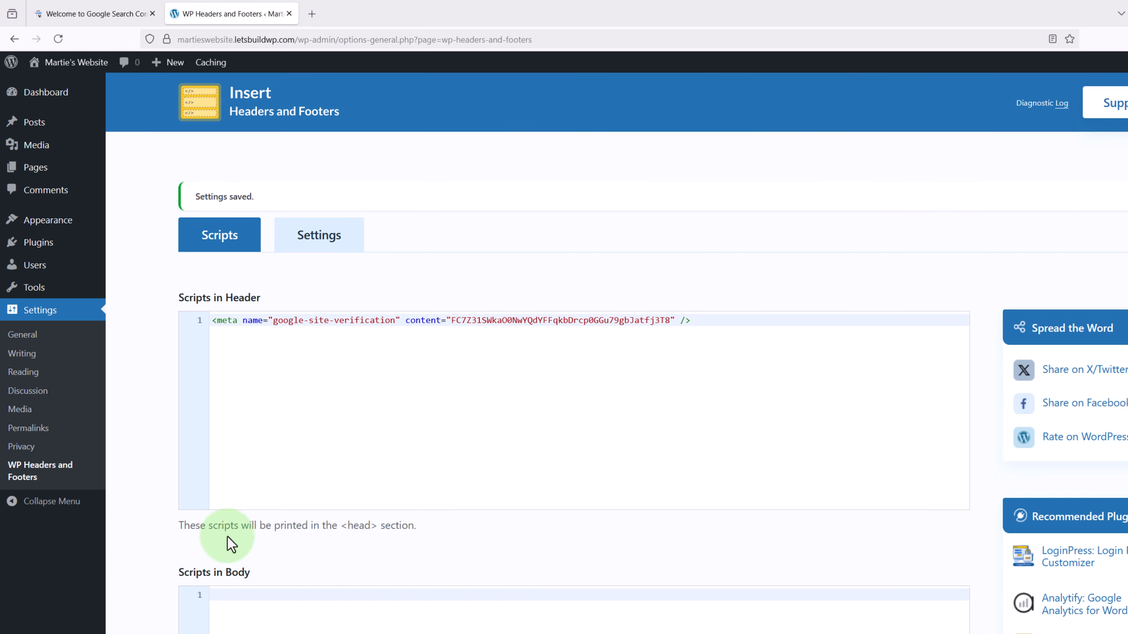
- Verify the site's ownership with the HTML tag method in Search Console and go to the property
left_click(120, 15)
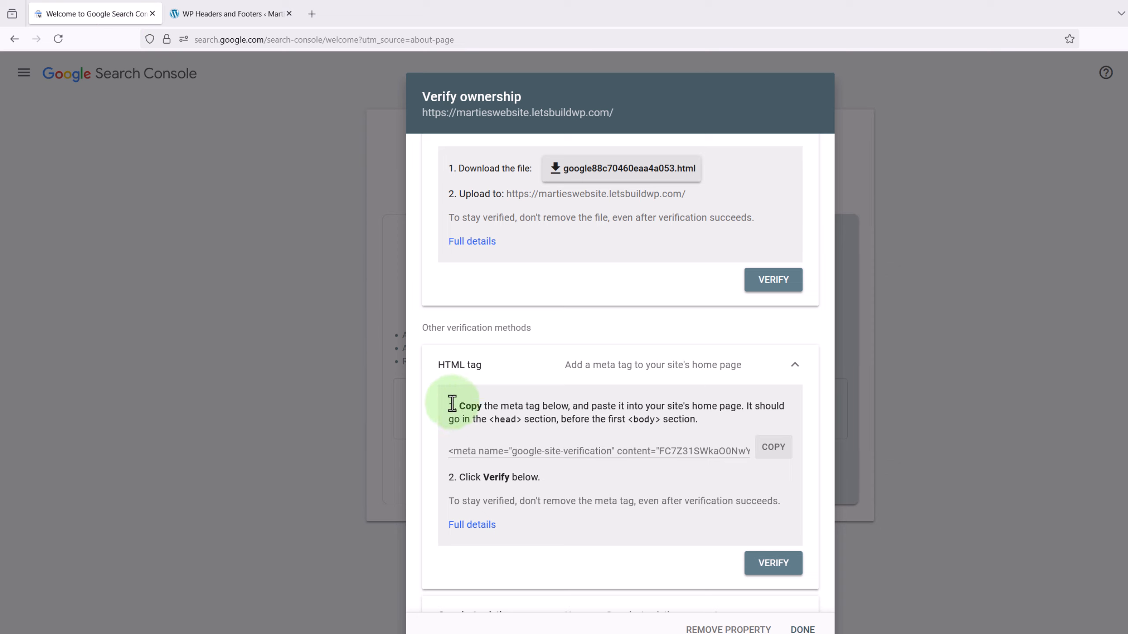
left_click(760, 563)
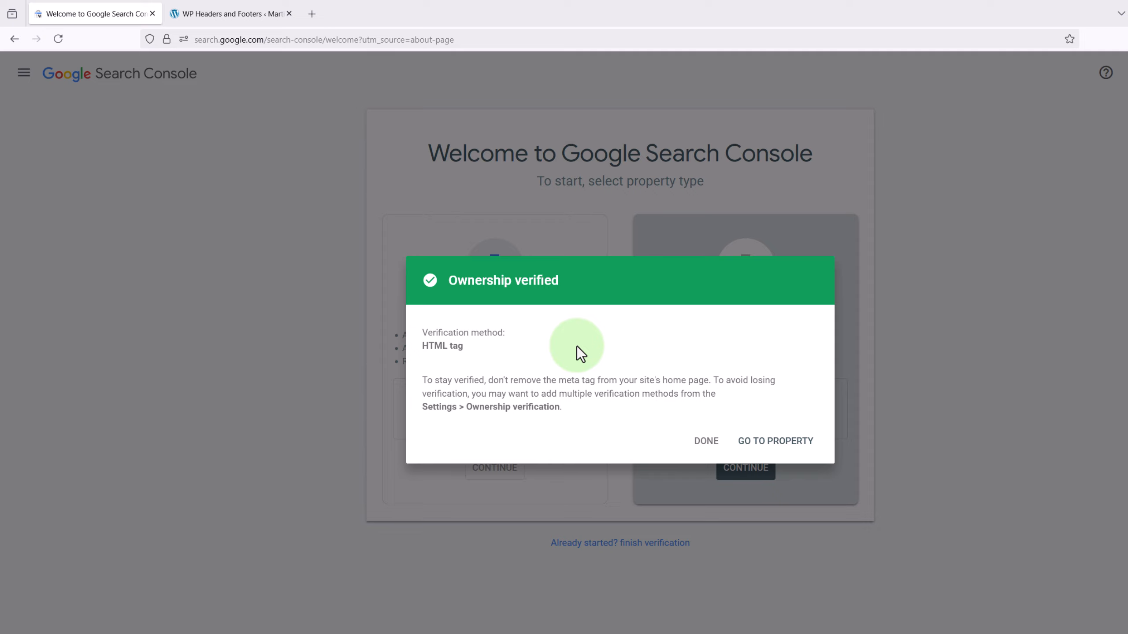
left_click(771, 442)
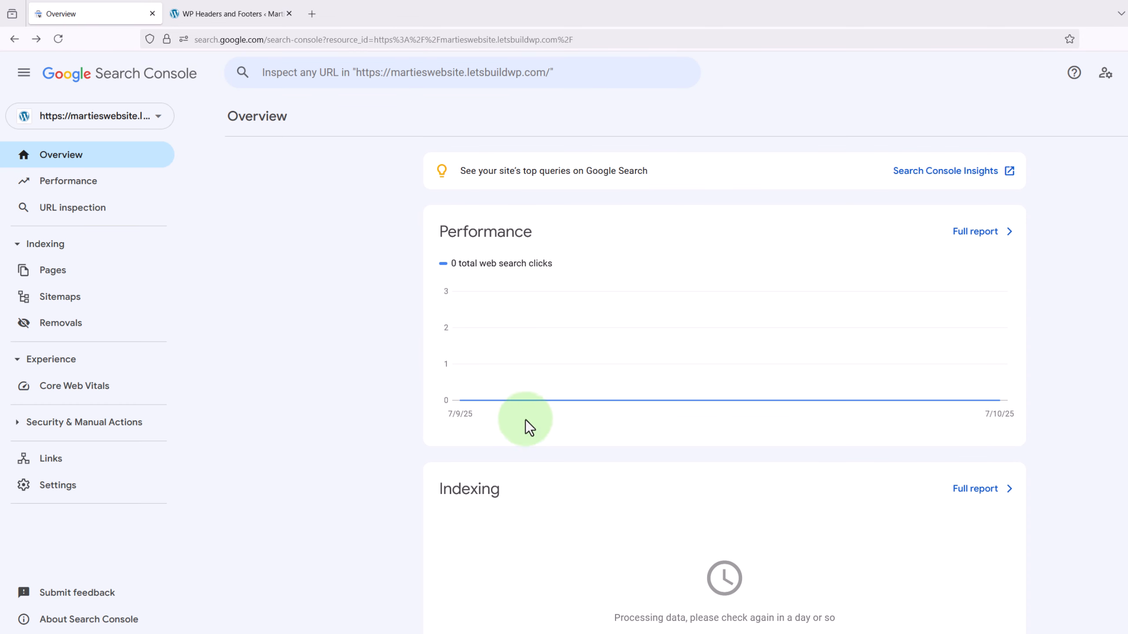